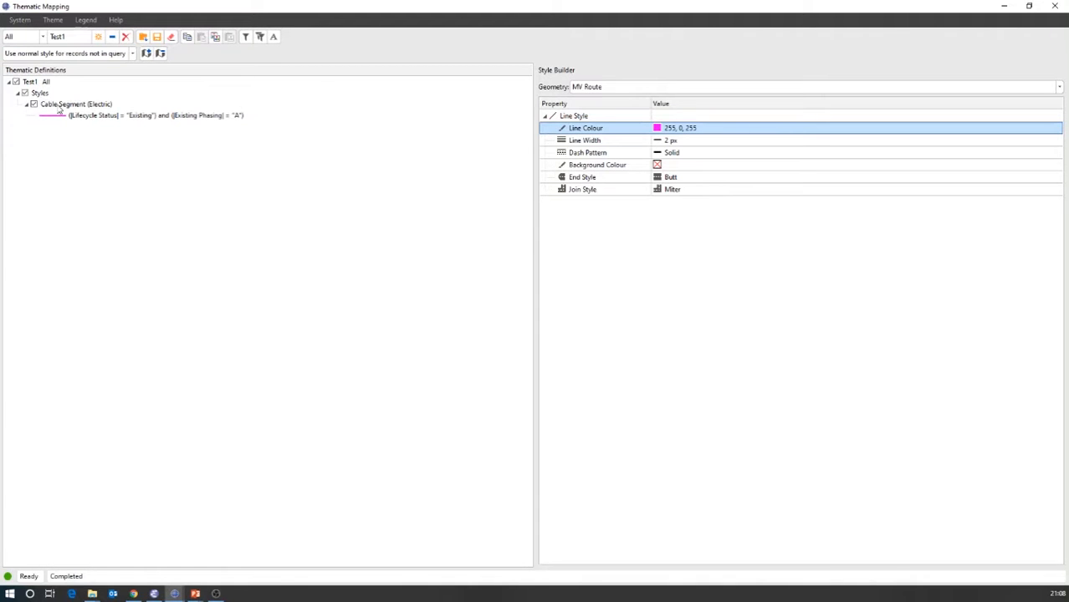
# - Start a single query on the electric Cable Segment object and choose Lifecycle Status as the attribute to test
pyautogui.click(245, 37)
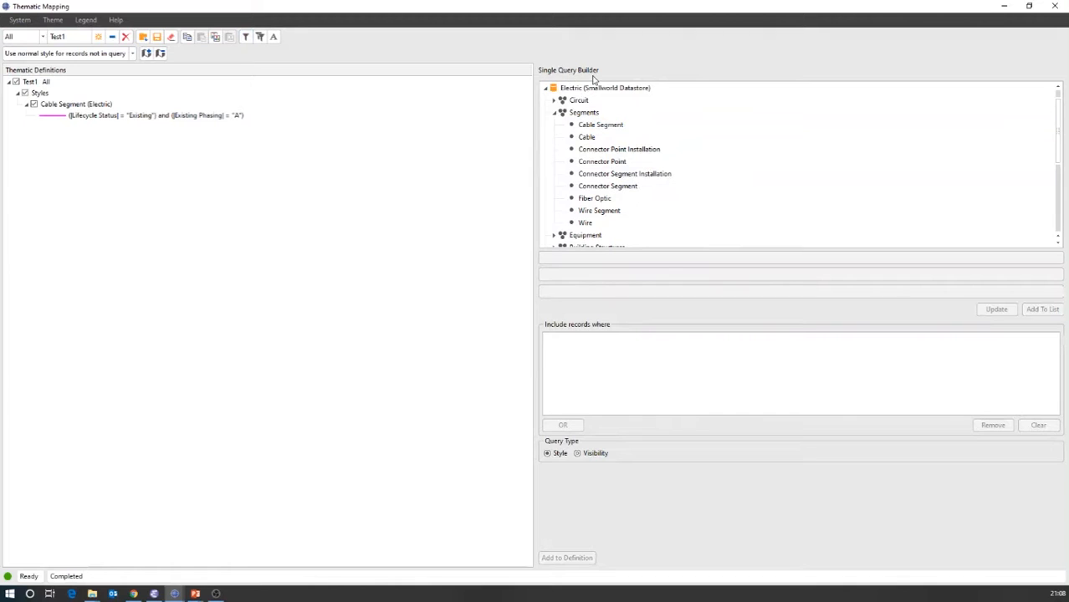
pyautogui.click(604, 127)
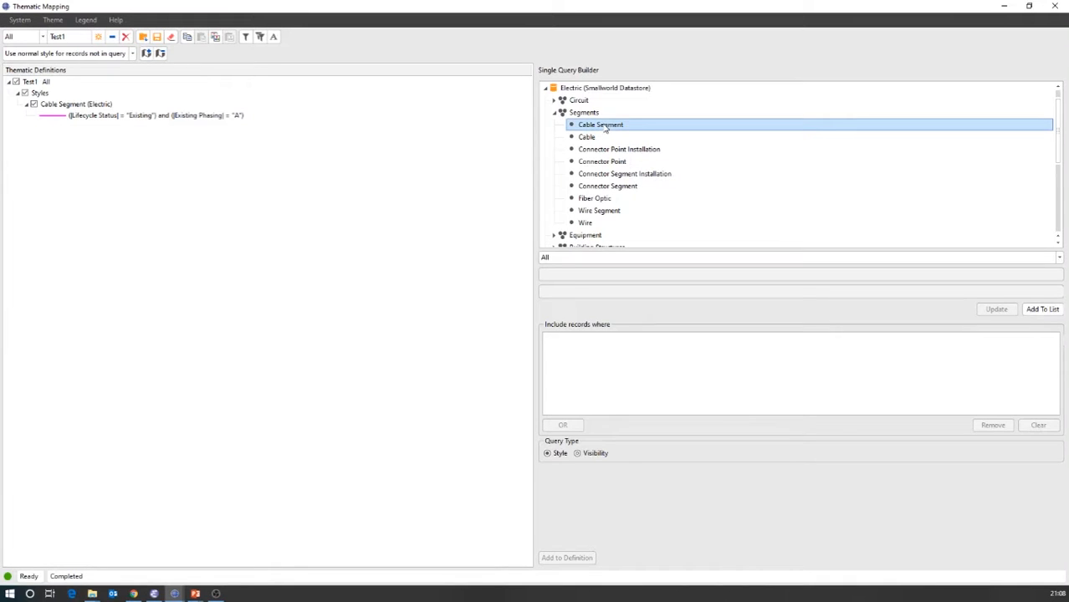
pyautogui.click(630, 258)
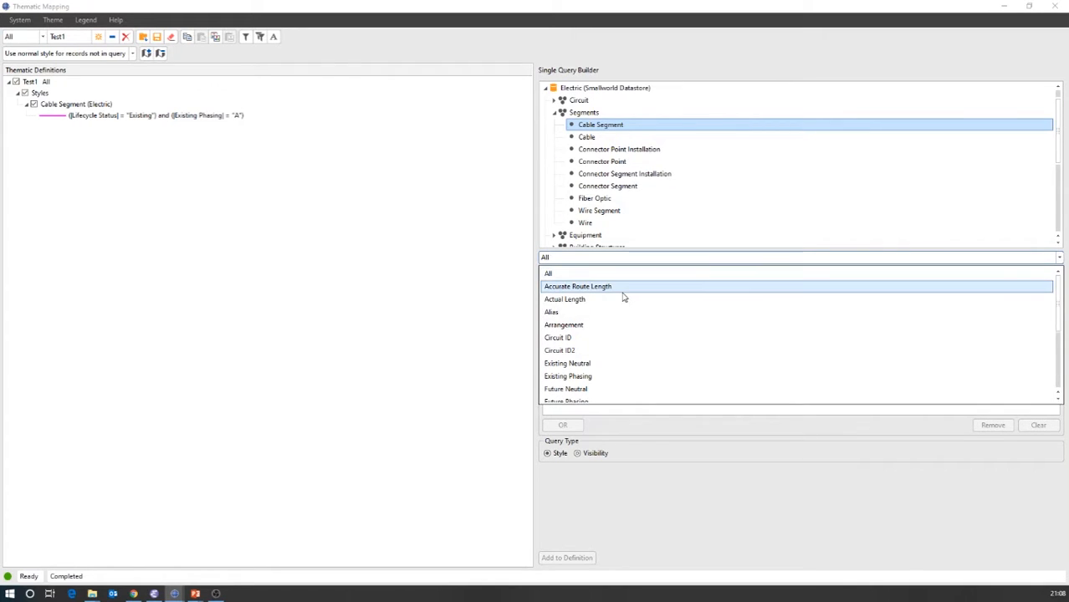
pyautogui.scroll(-2, 623, 296)
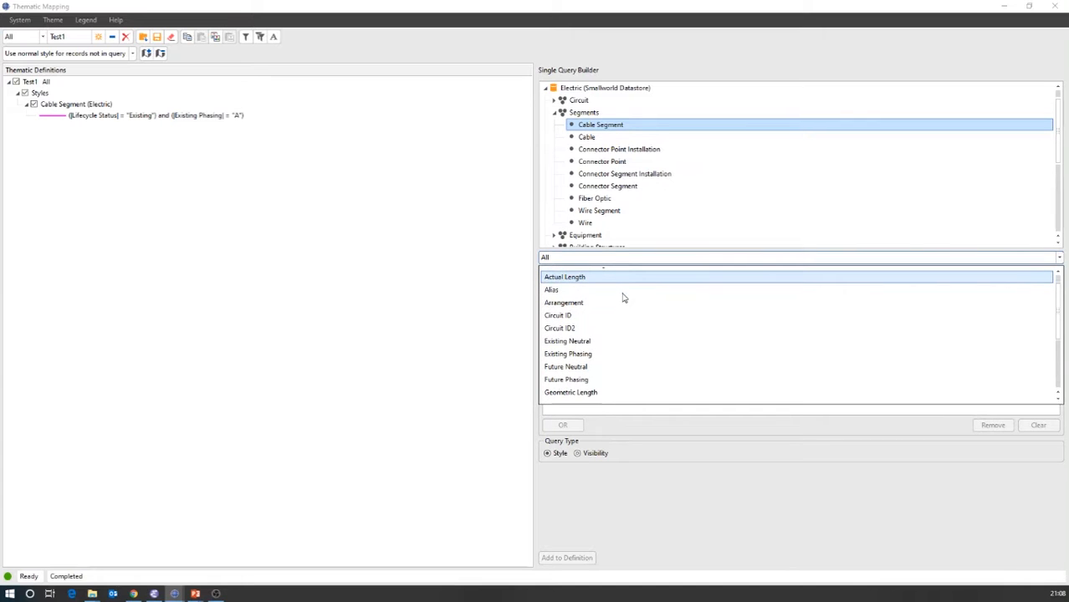
pyautogui.scroll(-2, 623, 297)
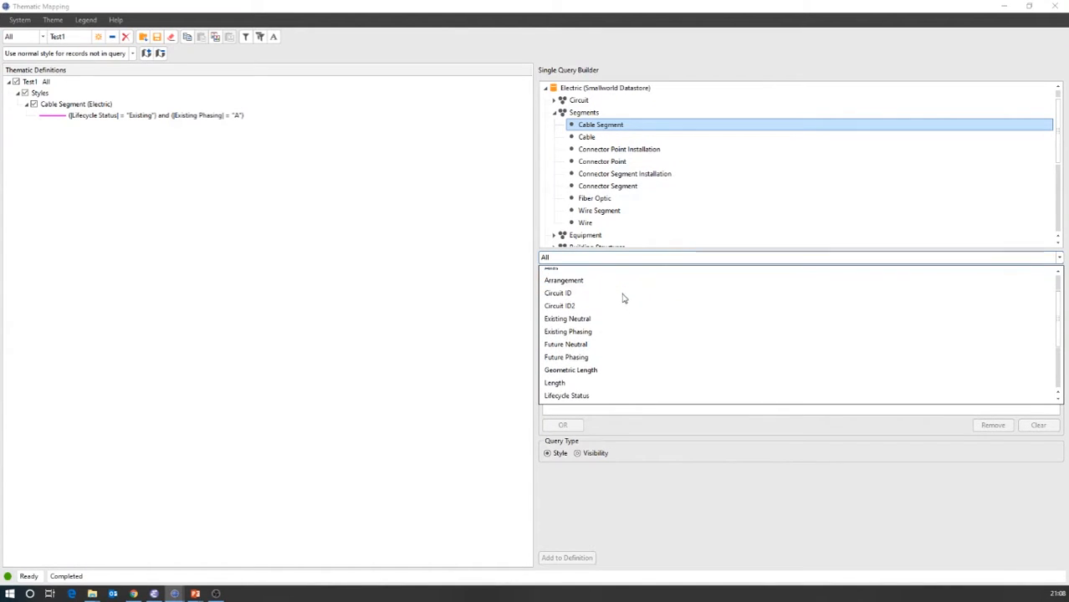
pyautogui.scroll(-1, 623, 299)
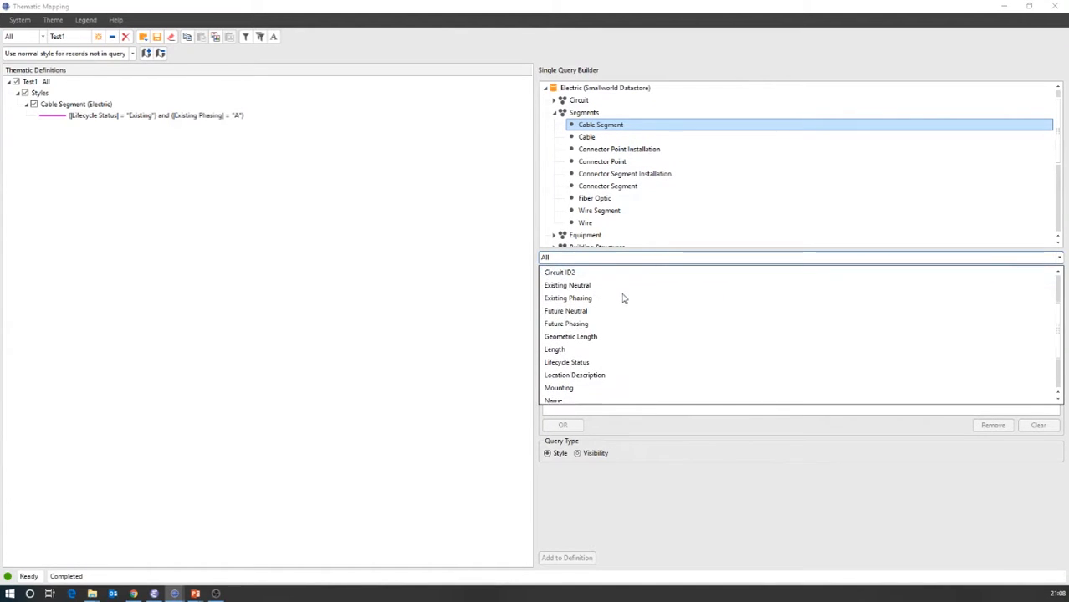
pyautogui.click(566, 364)
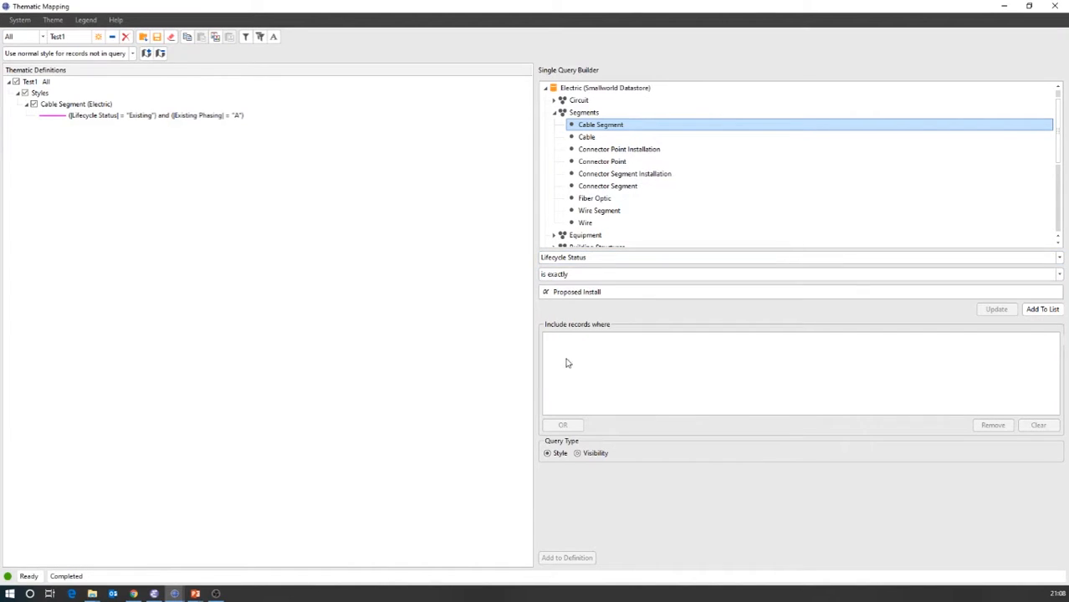
# - Set the Lifecycle Status condition to is exactly Abandoned and add it to the query's list of conditions
pyautogui.click(680, 294)
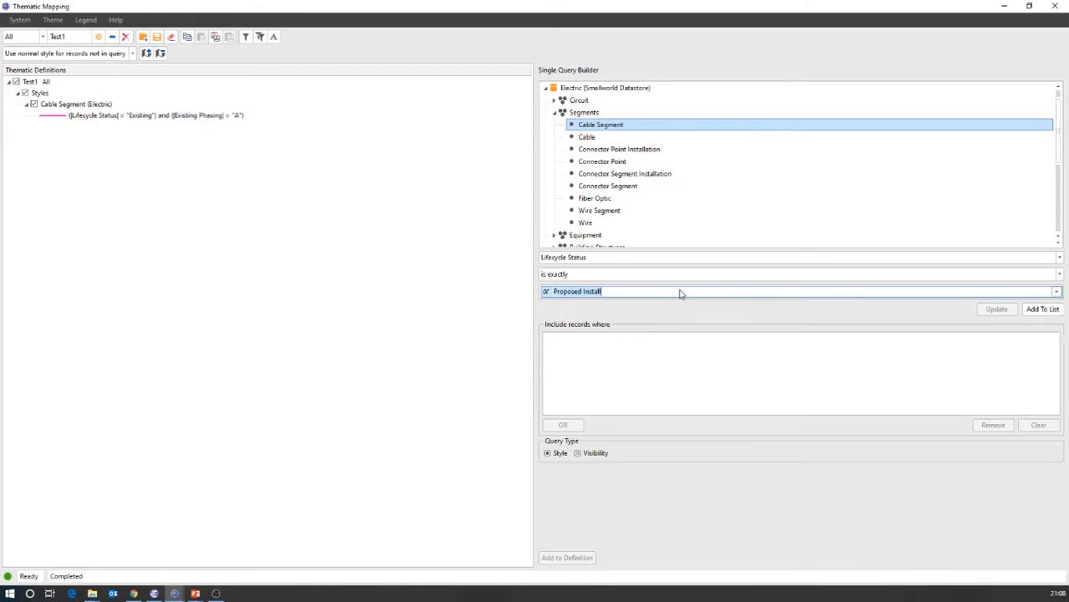
pyautogui.click(1060, 275)
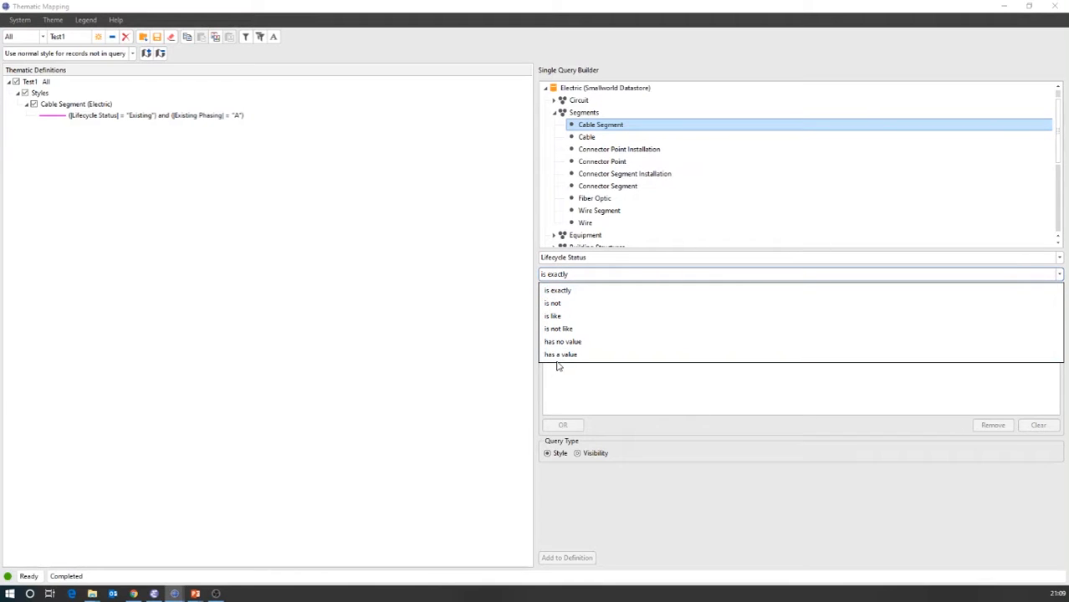
pyautogui.click(556, 292)
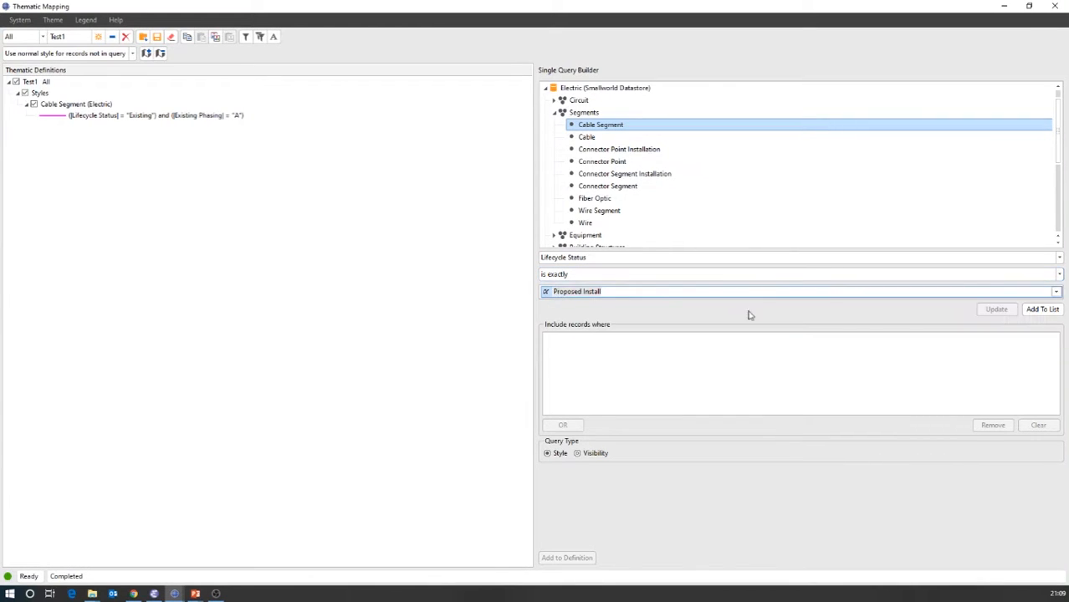
pyautogui.click(1056, 291)
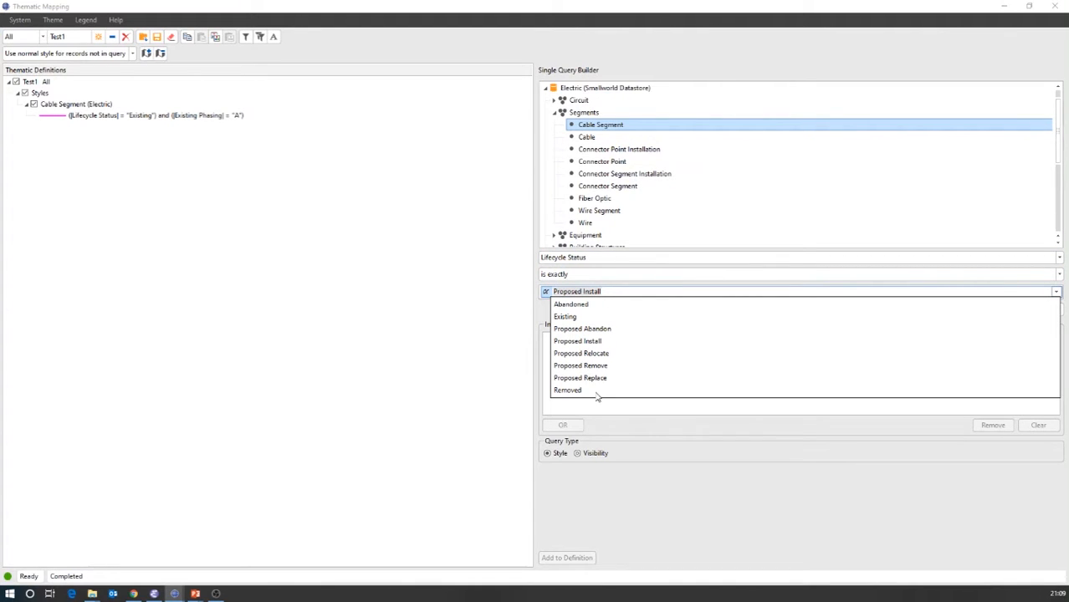
pyautogui.click(567, 304)
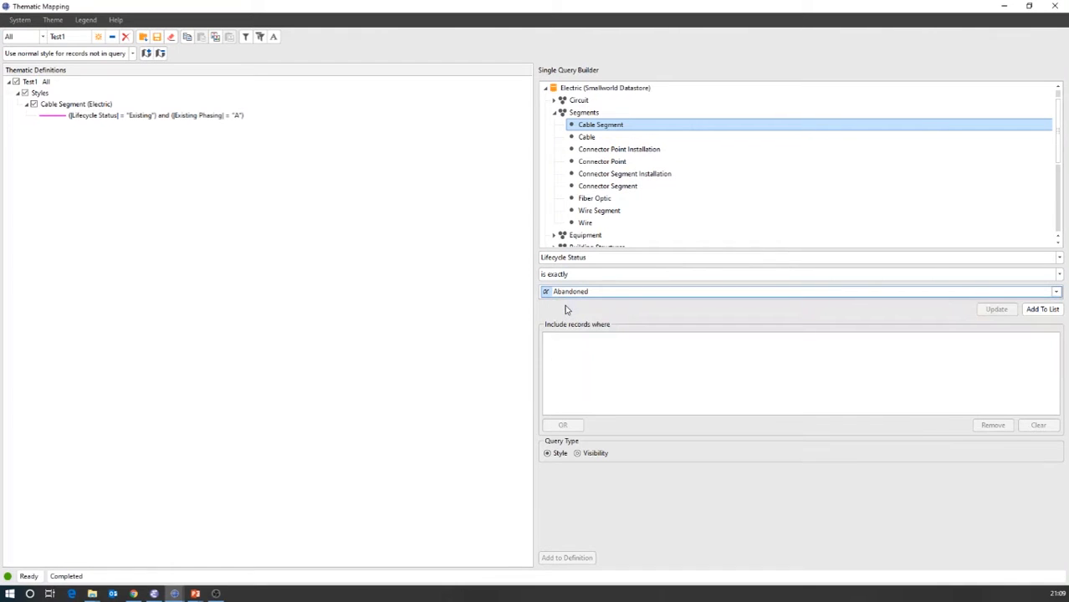
pyautogui.click(1041, 309)
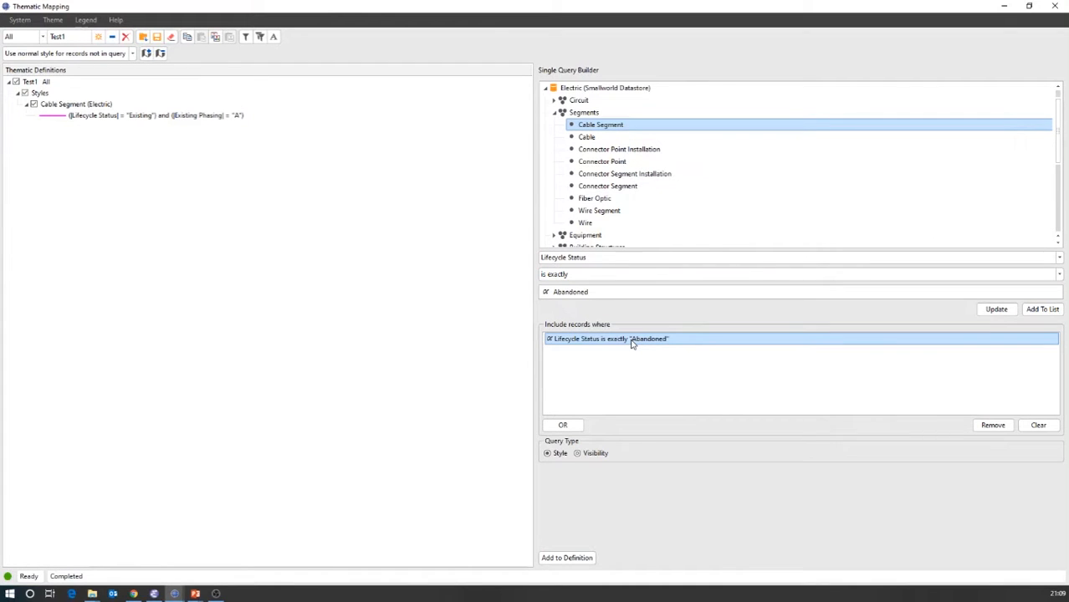
# - Add a second condition, Existing Phasing is exactly A, and add the query to the thematic definition
pyautogui.click(607, 263)
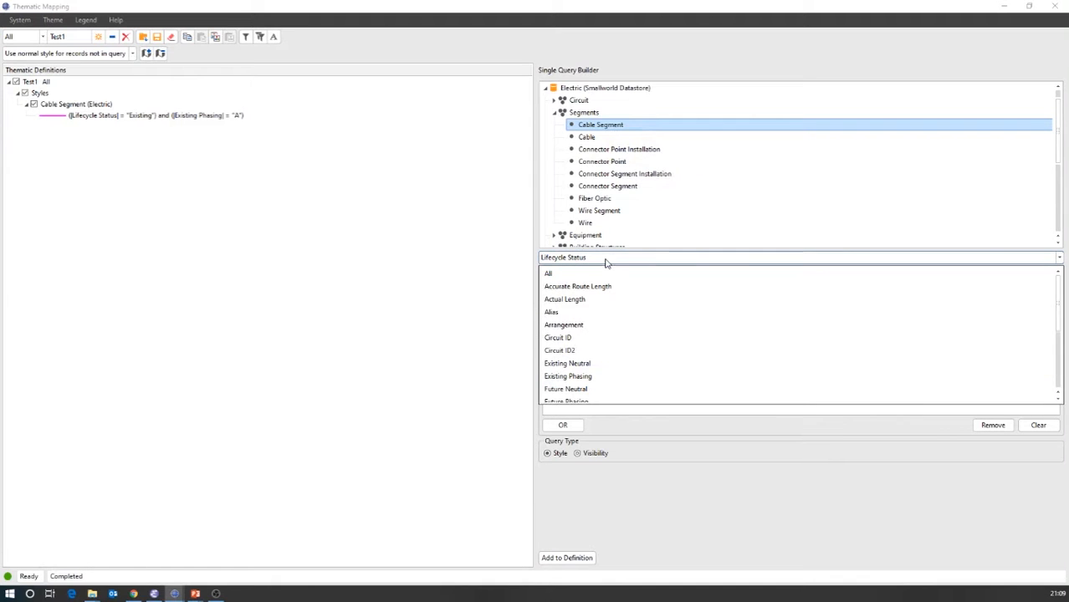
pyautogui.click(590, 376)
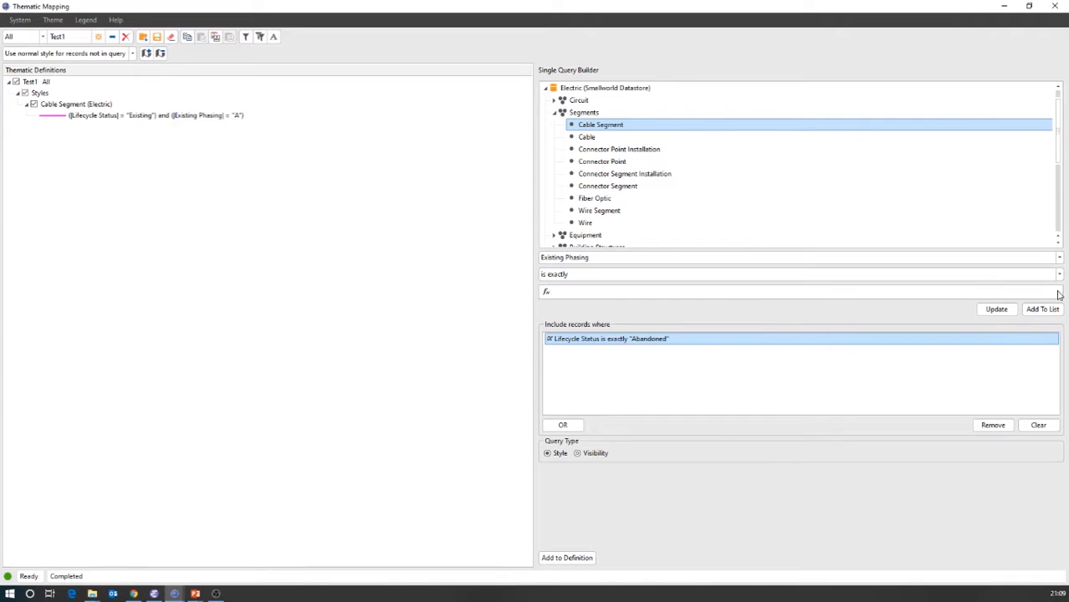
pyautogui.click(1056, 292)
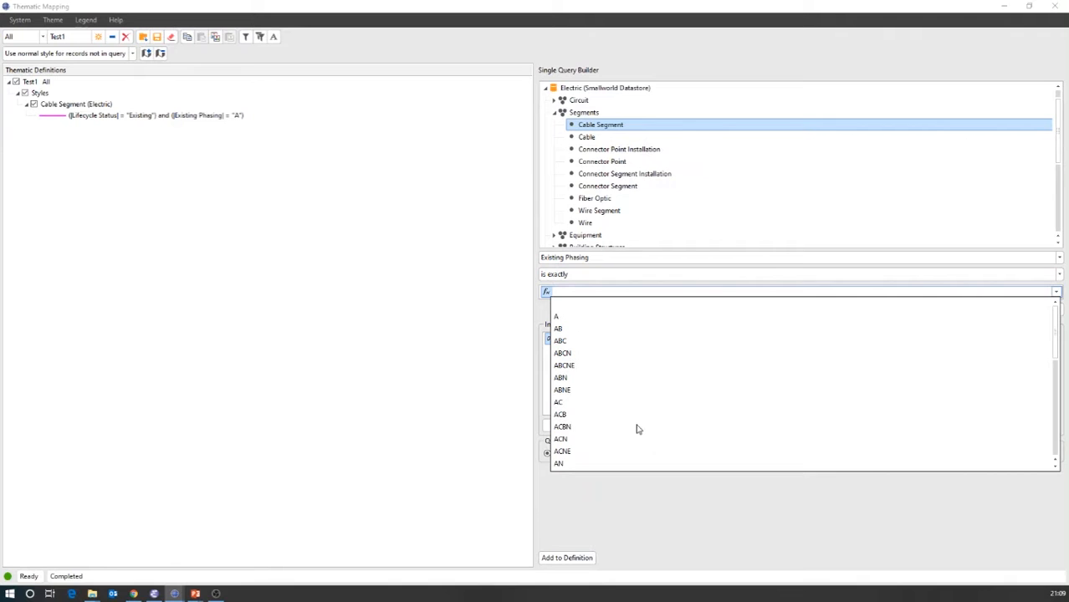
pyautogui.click(556, 318)
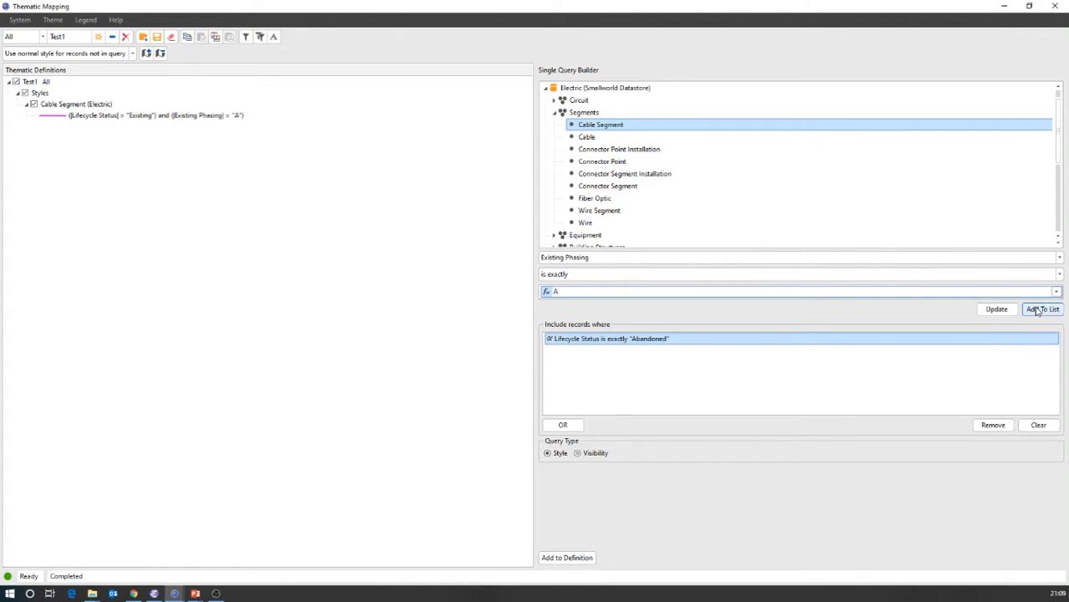
pyautogui.click(1037, 311)
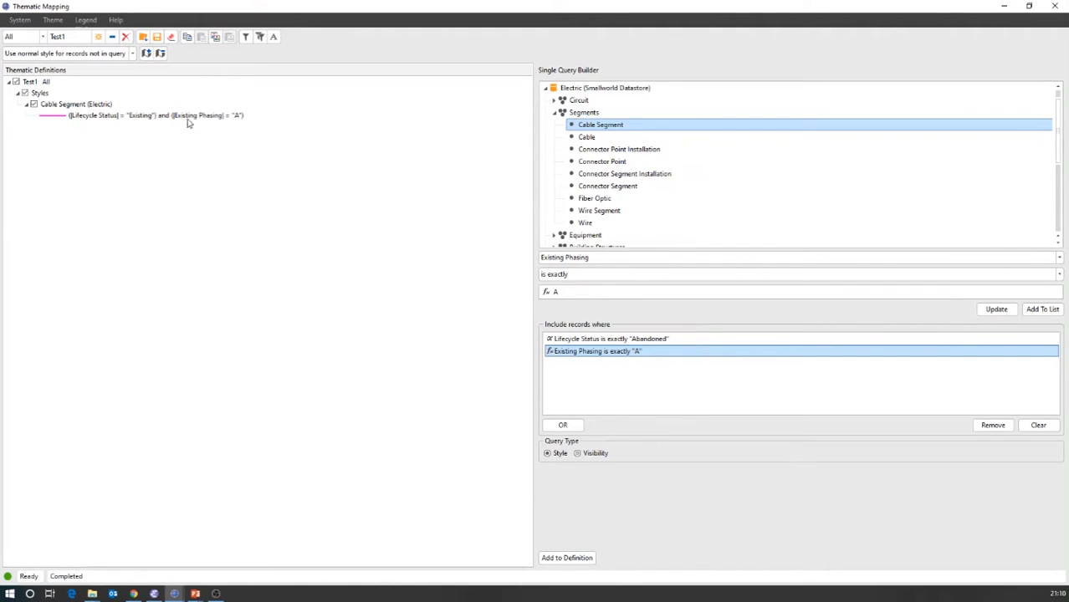
pyautogui.click(565, 561)
# - Set the line colour of the Abandoned, phase A cable segment style to Bright Green
pyautogui.click(91, 106)
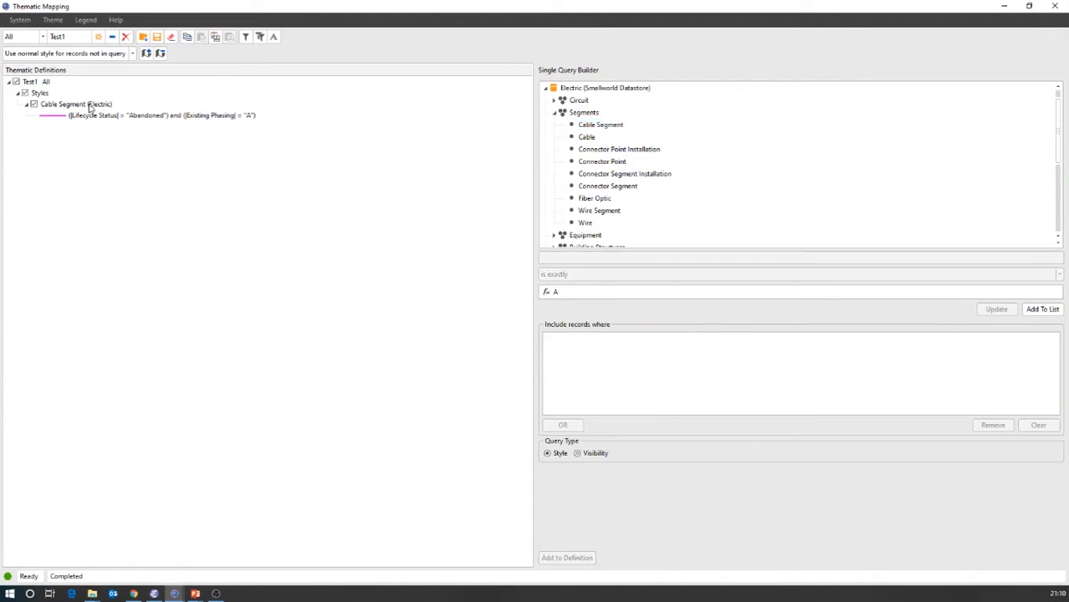
pyautogui.click(104, 118)
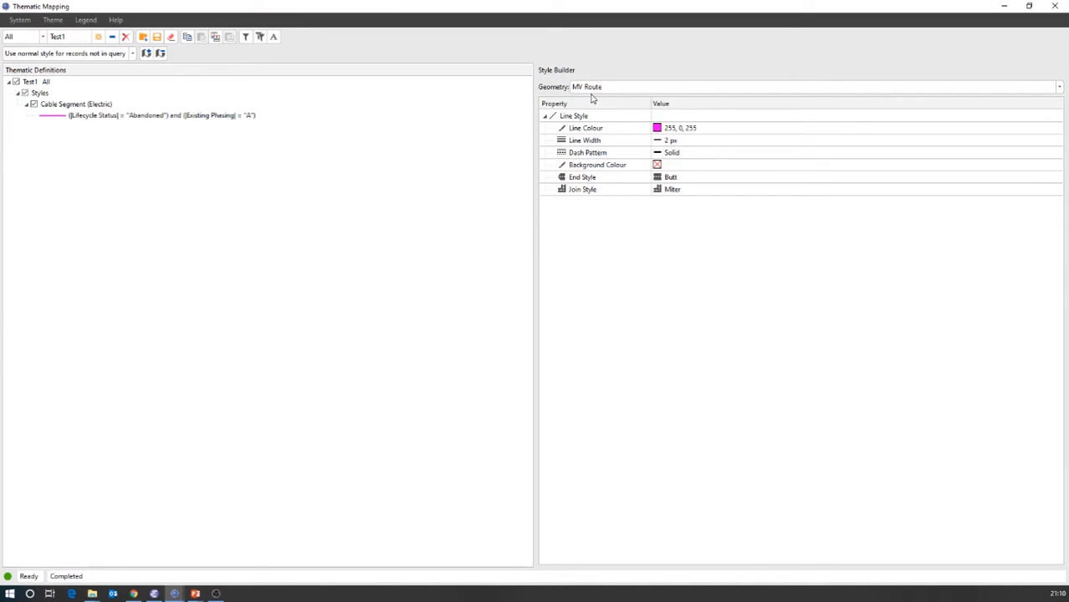
pyautogui.click(723, 132)
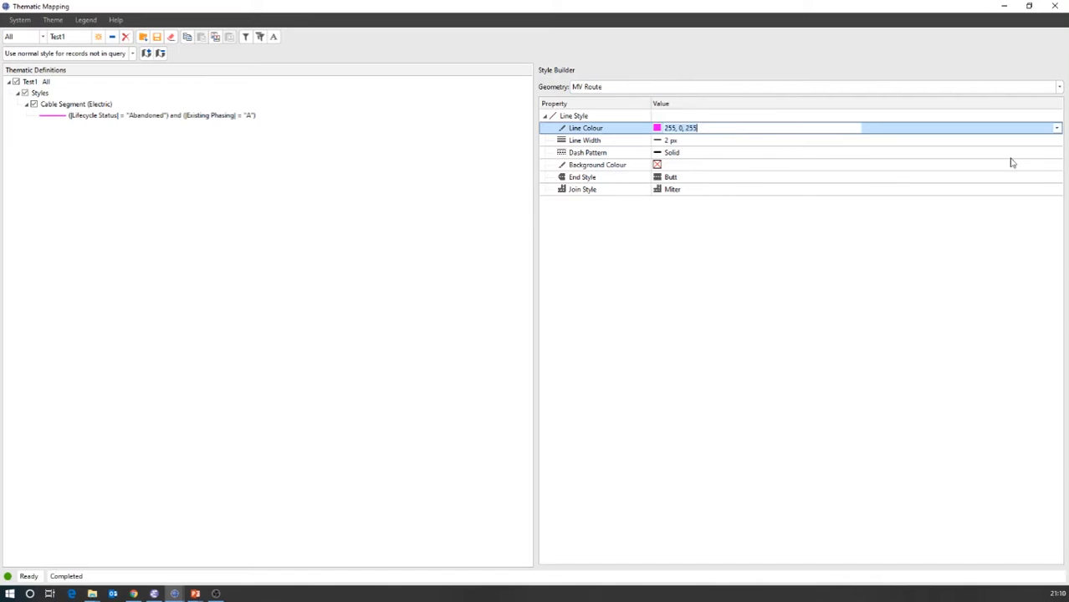
pyautogui.click(1057, 127)
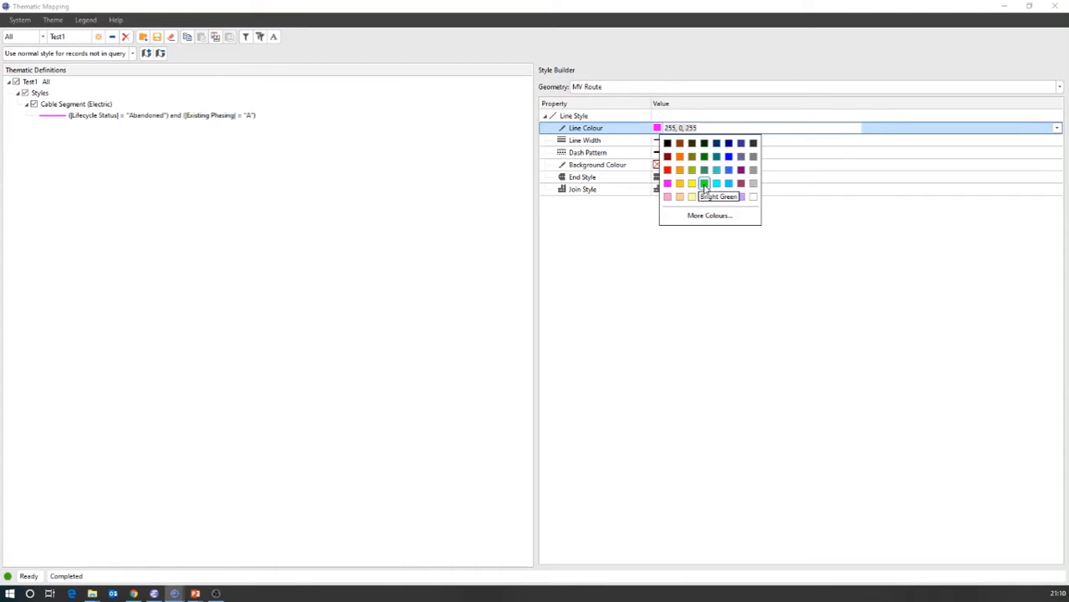
pyautogui.click(705, 184)
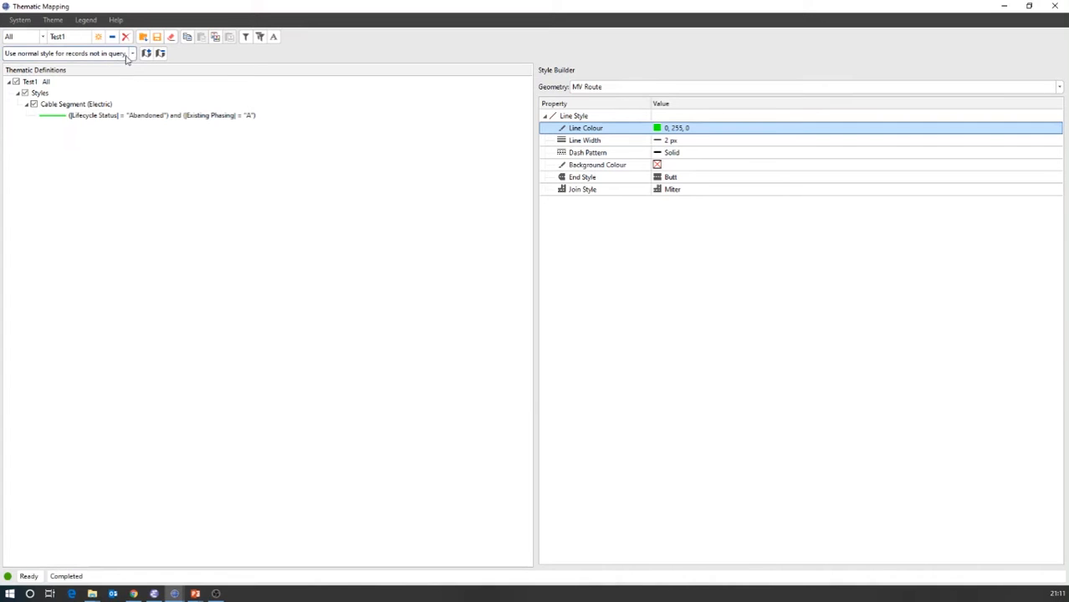
# - Use the normal style for records not in the query and update the thematic definitions in the map
pyautogui.click(133, 54)
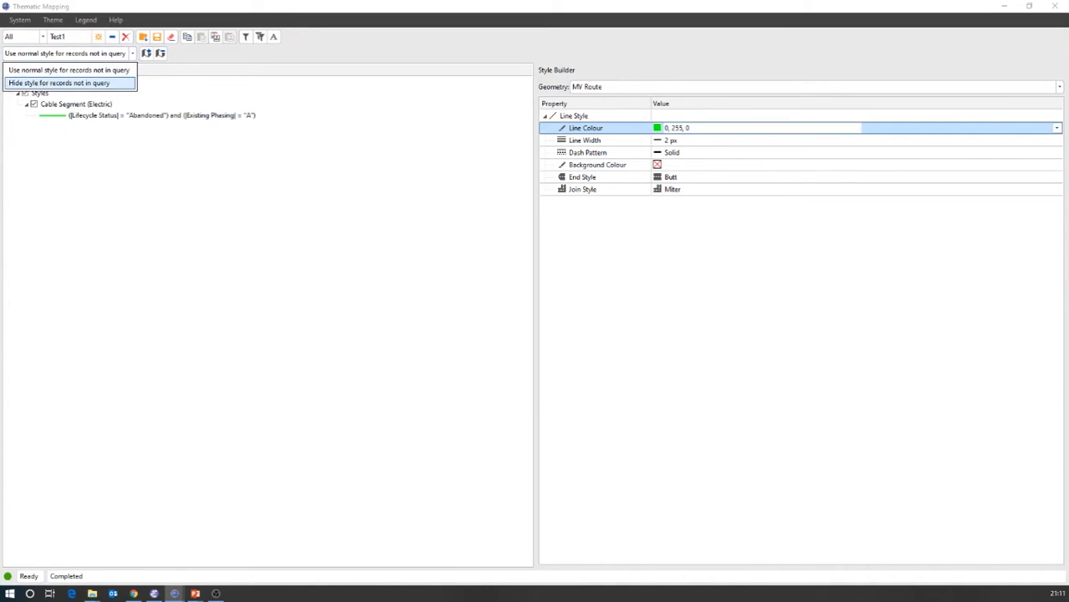
pyautogui.click(44, 73)
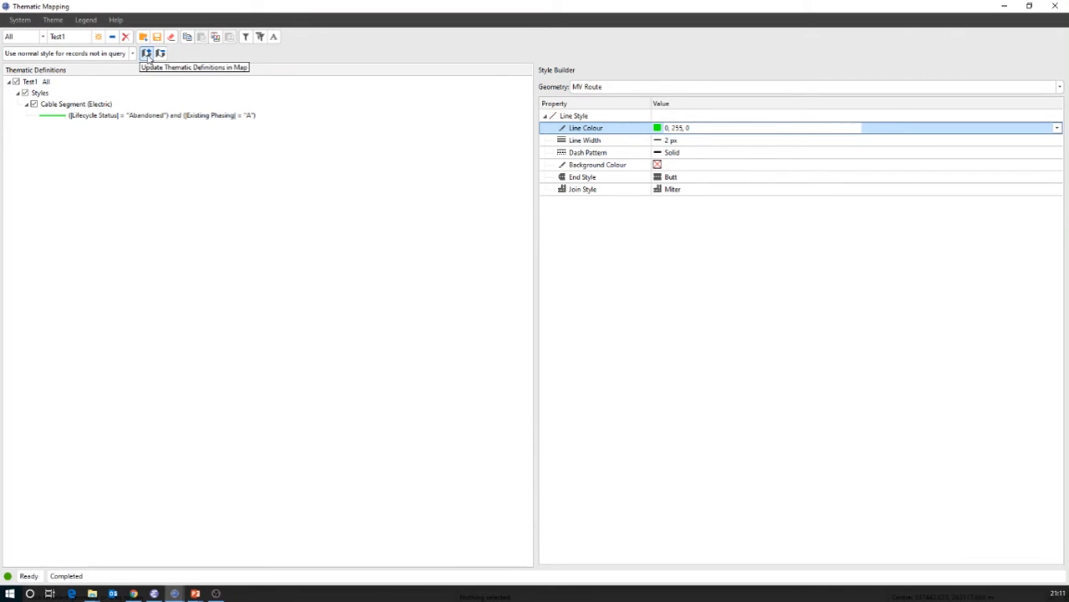
pyautogui.click(147, 55)
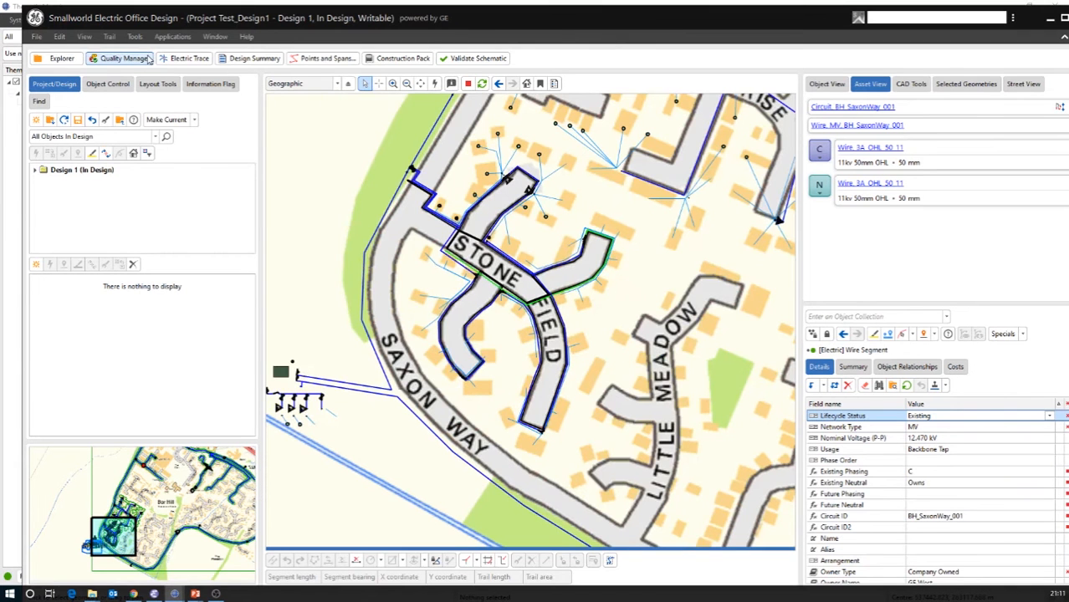
# - Select the green-styled cable segment along the Stonefield side street on the map and examine its attributes and route
pyautogui.moveTo(689, 244); pyautogui.dragTo(600, 343)
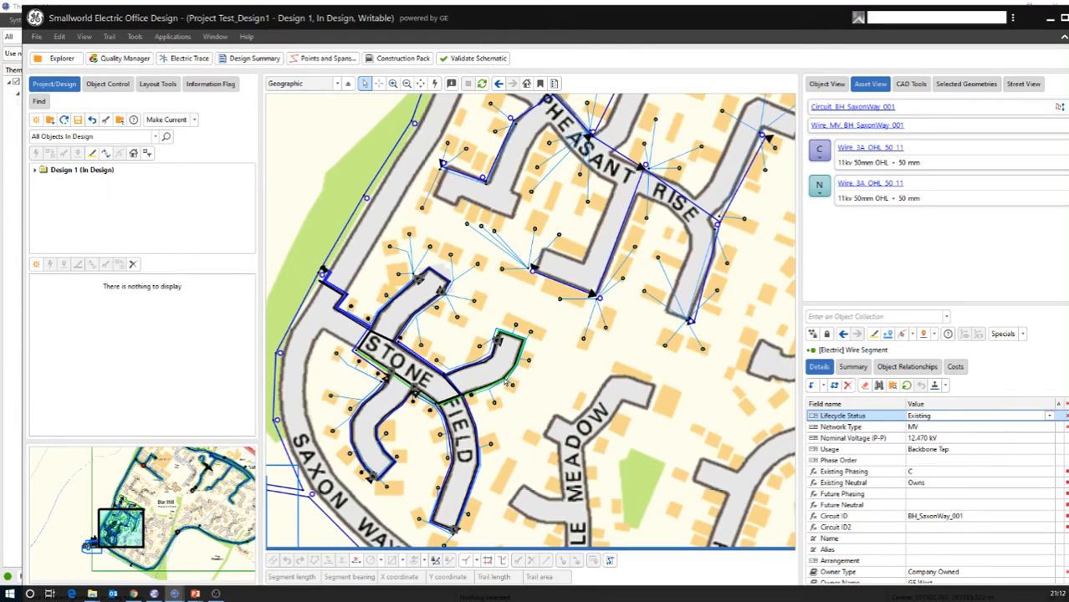
pyautogui.click(506, 382)
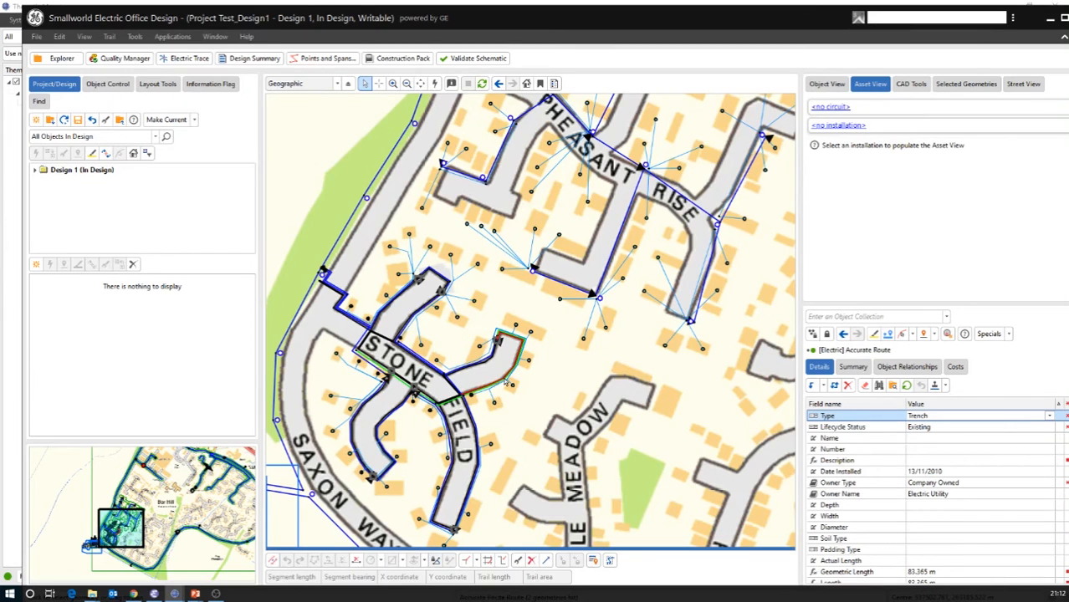
pyautogui.click(506, 381)
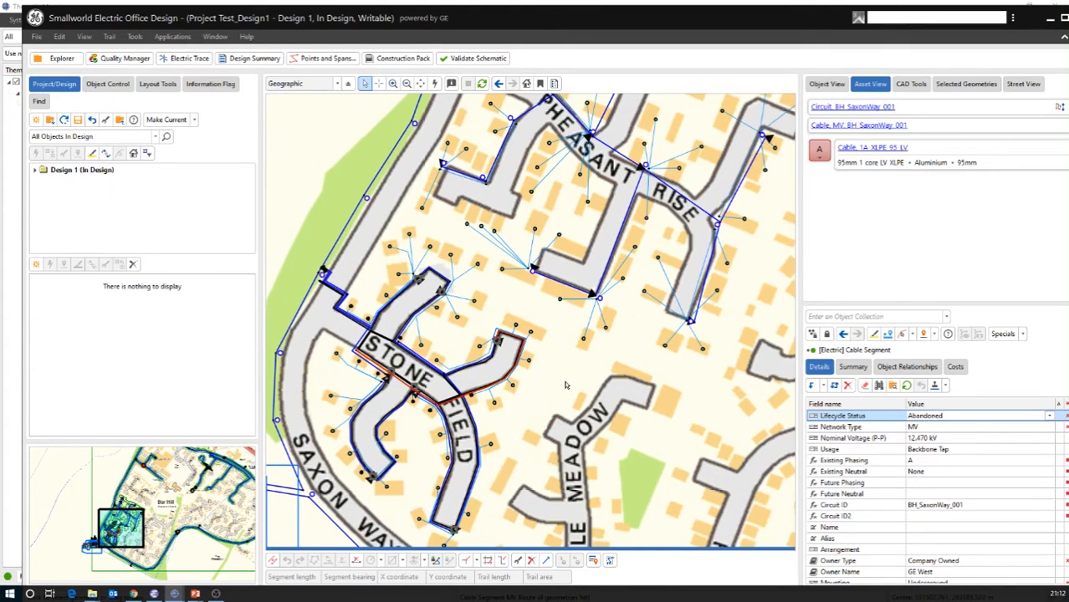
pyautogui.moveTo(565, 385); pyautogui.dragTo(585, 315)
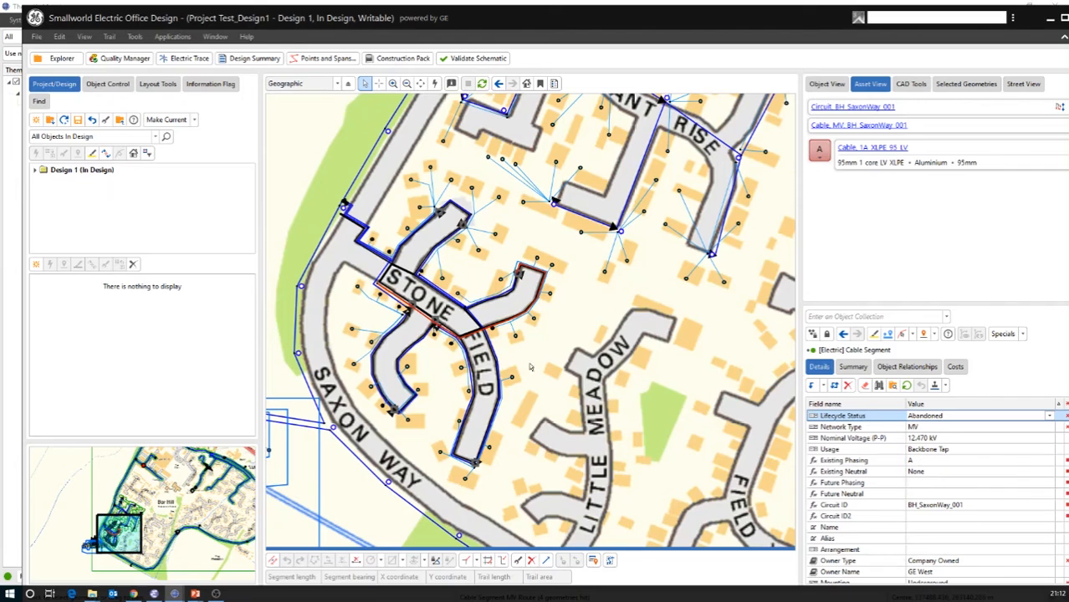
pyautogui.scroll(2, 508, 321)
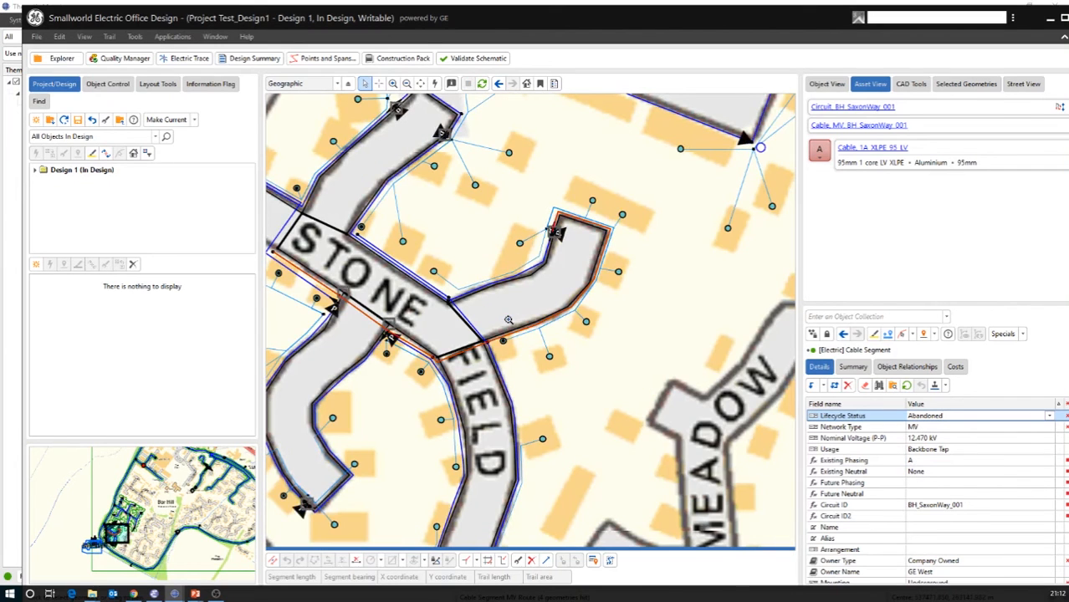
pyautogui.scroll(2, 508, 320)
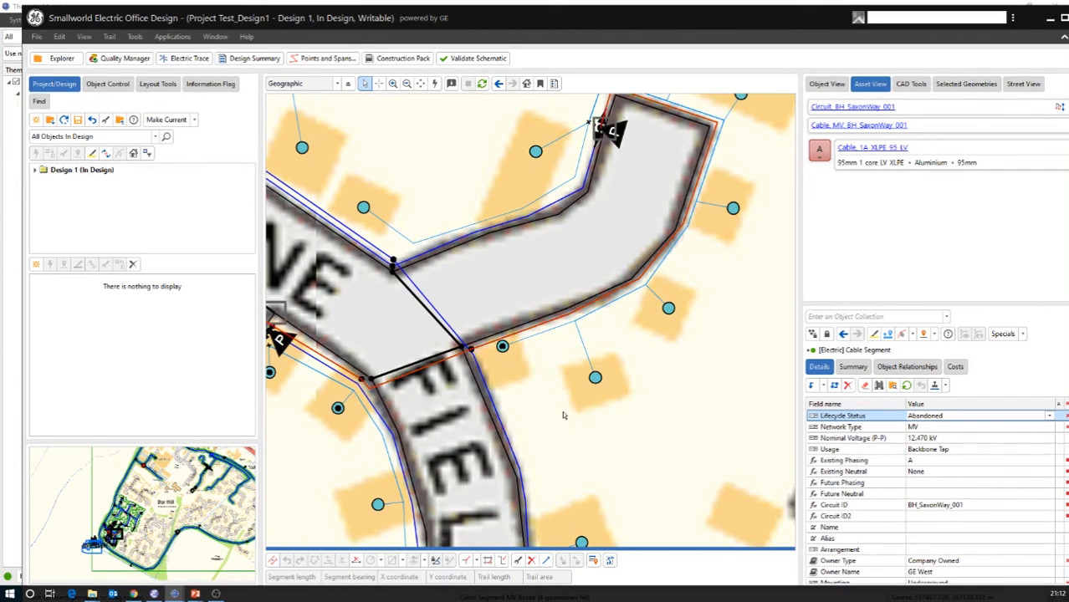